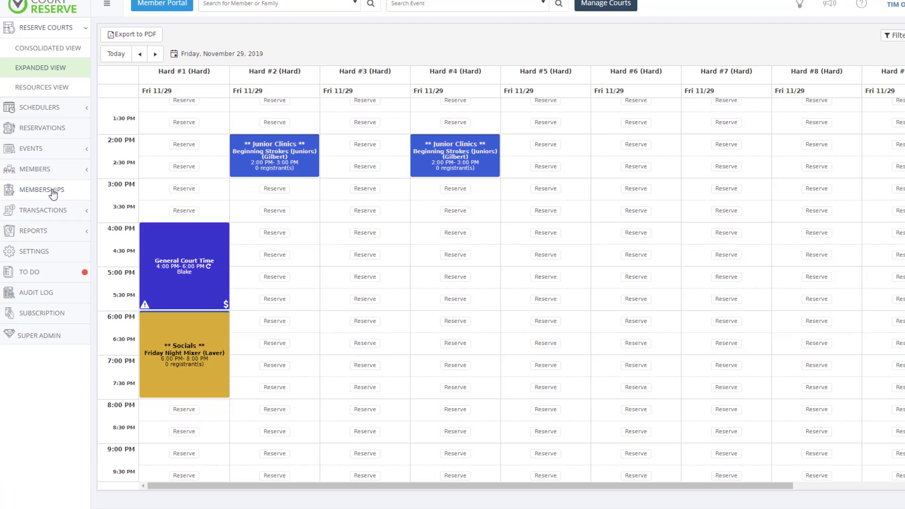
left_click(108, 166)
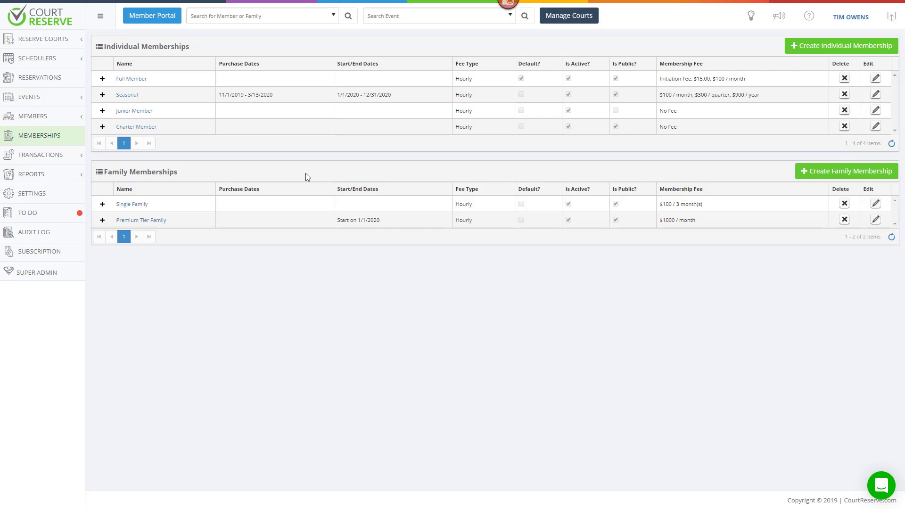
Step: Open the Seasonal membership and set its purchase end date to January 31, 2020
left_click(130, 95)
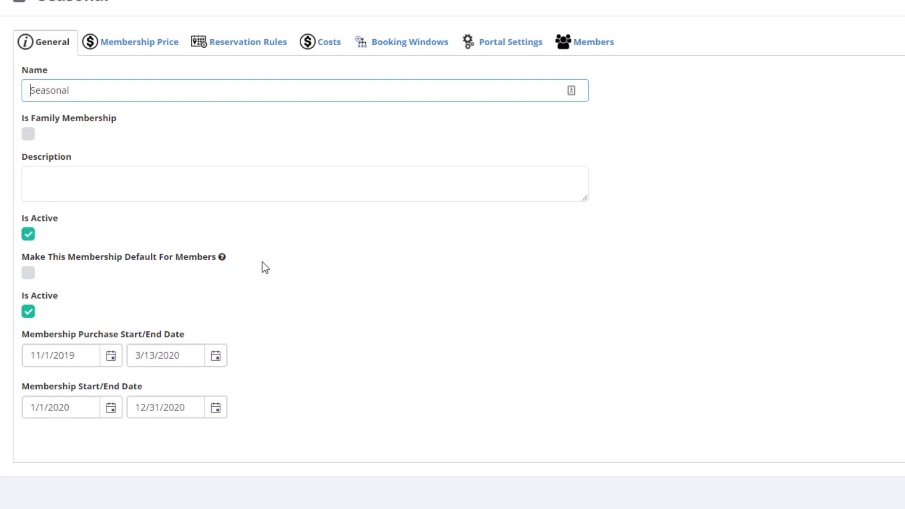
left_click(216, 361)
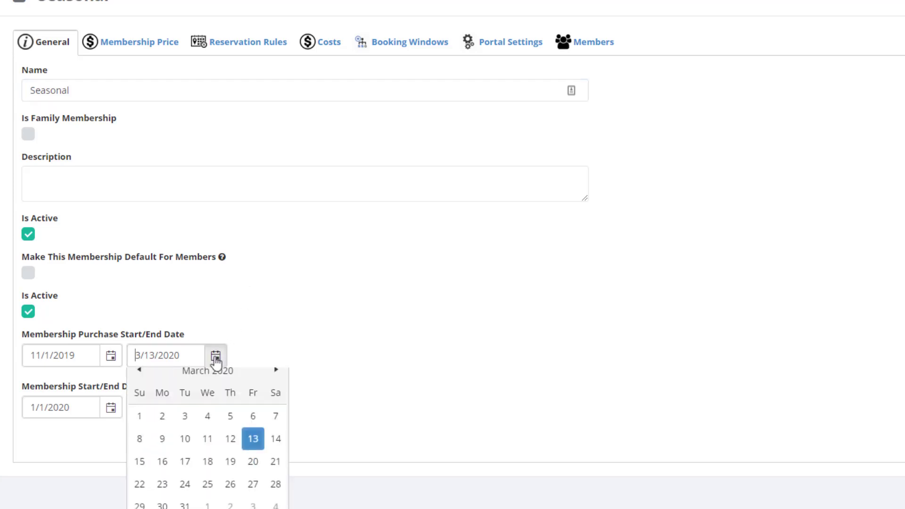
left_click(140, 387)
left_click(140, 387)
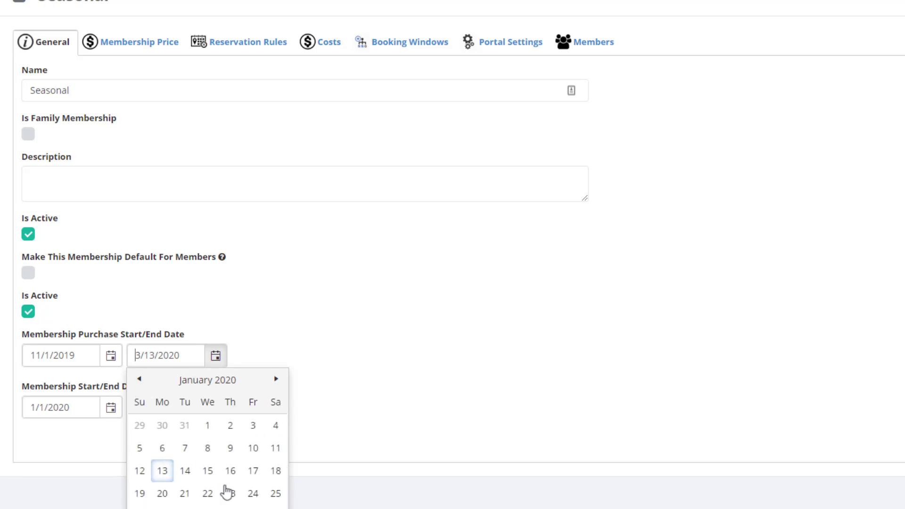
left_click(253, 508)
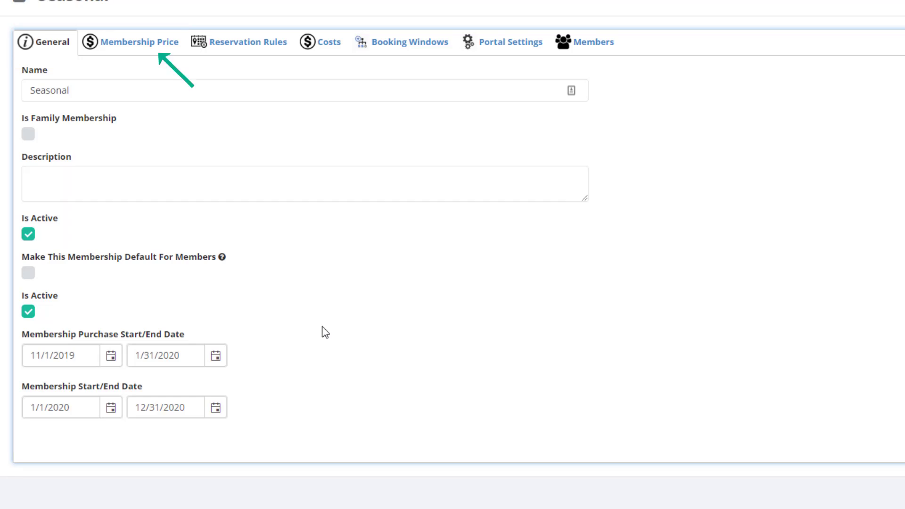
Step: On the Membership Price tab, set a $200.00 initiation fee and suspend accounts 5 days past due
left_click(132, 43)
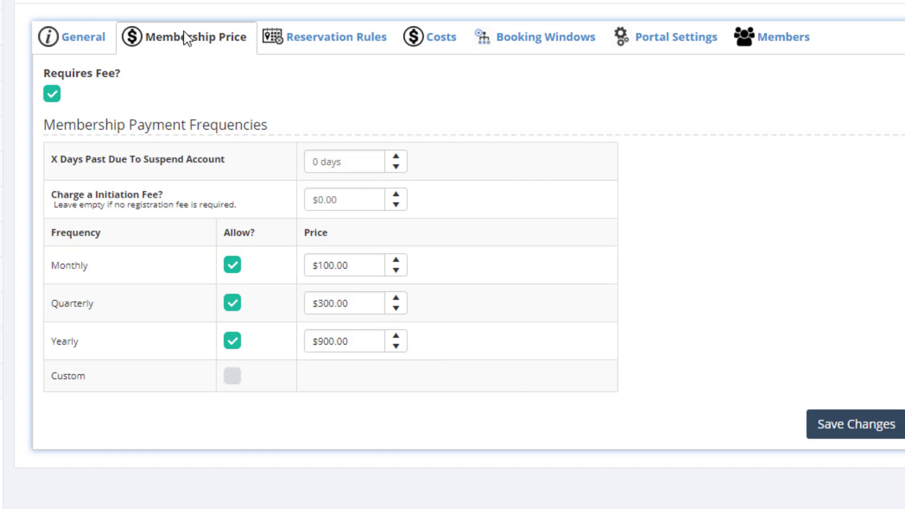
left_click(336, 200)
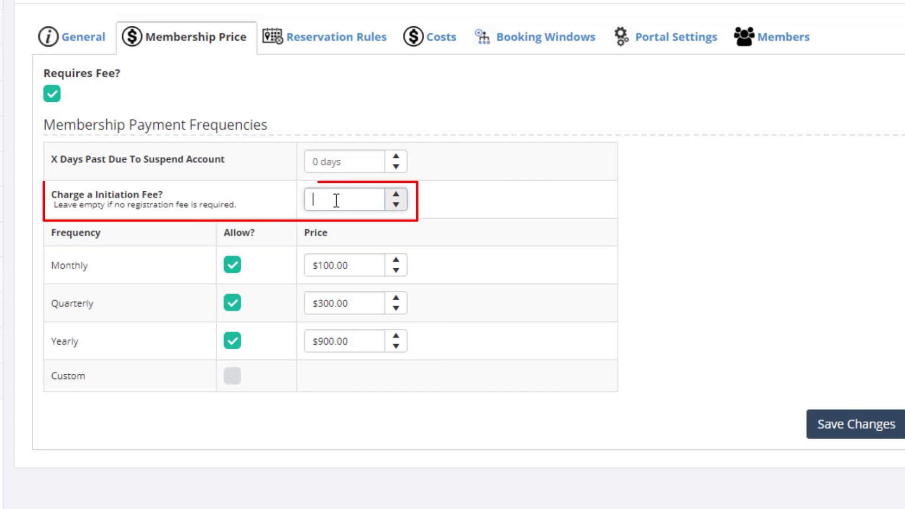
type("200")
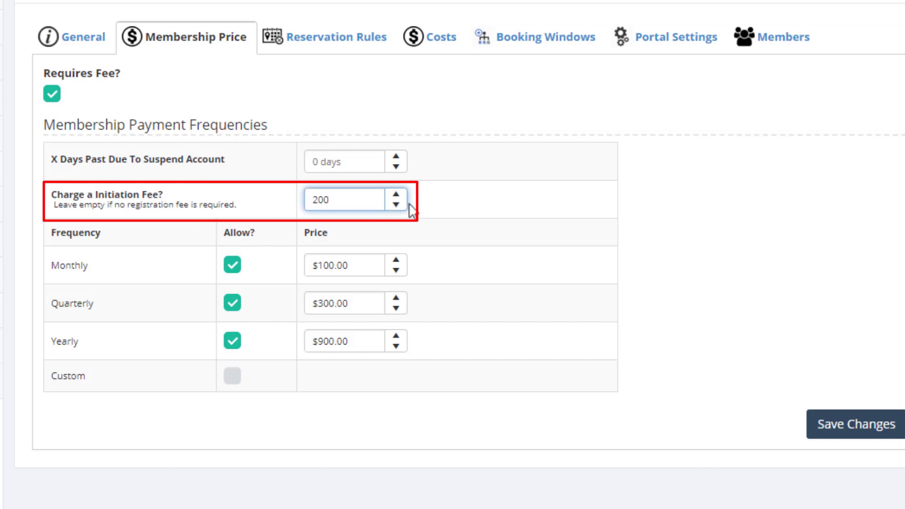
left_click(583, 205)
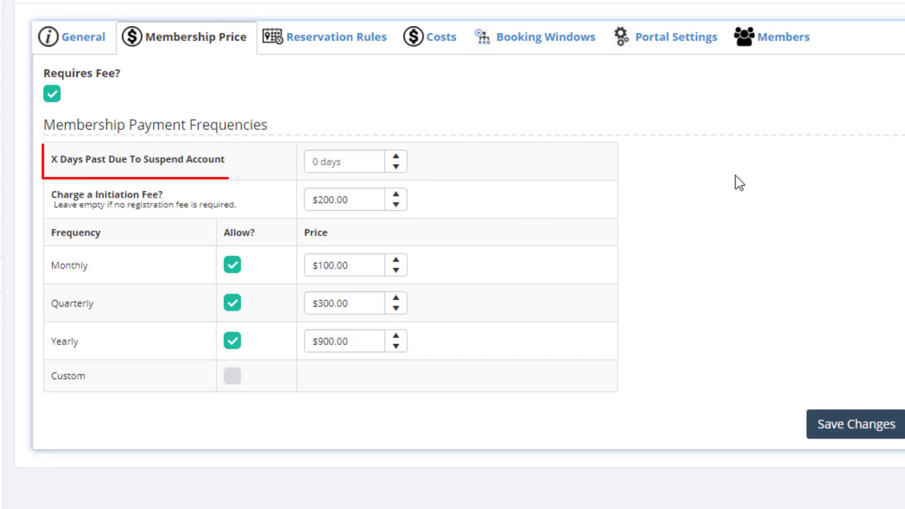
left_click(357, 157)
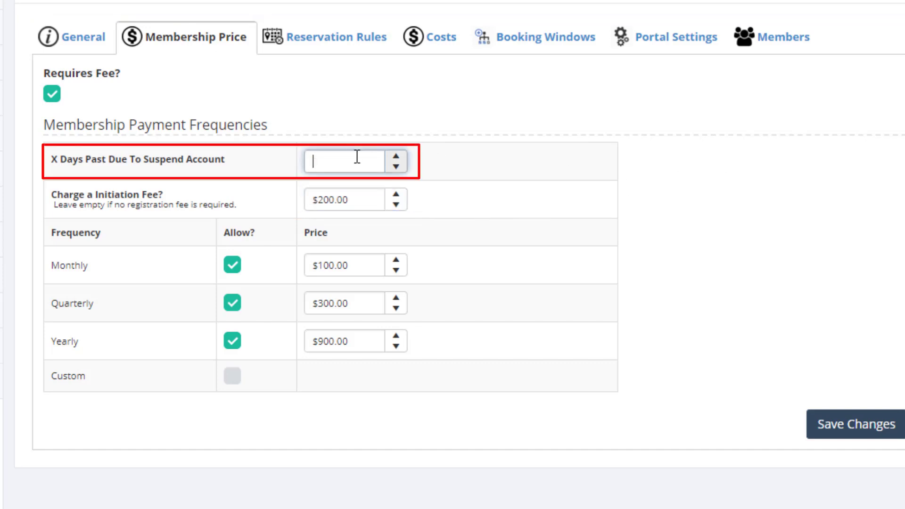
type("5")
left_click(666, 192)
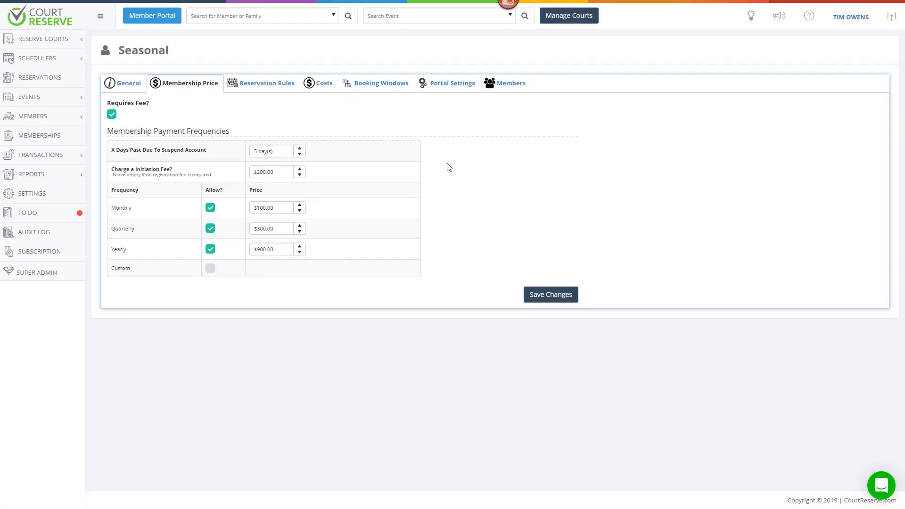
Step: Search for the member by first name, open their profile, and view its Membership tab
left_click(266, 13)
type("Pete")
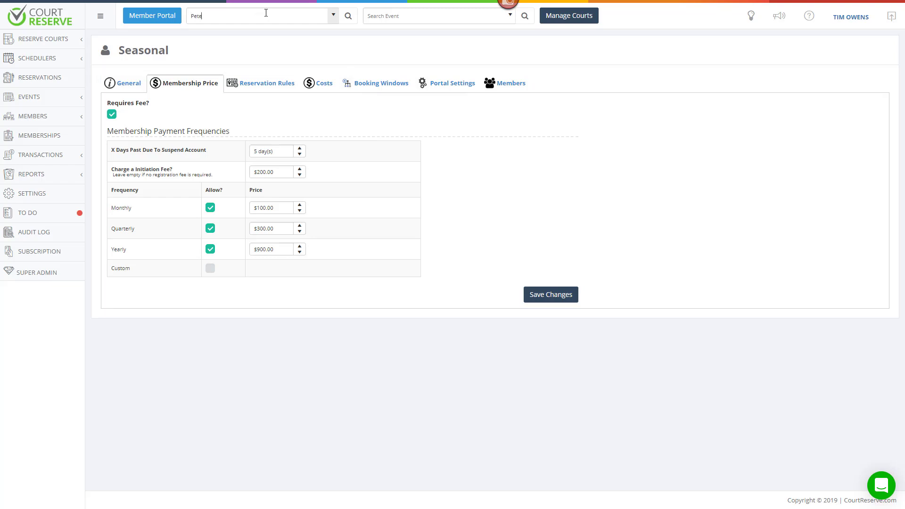
left_click(250, 29)
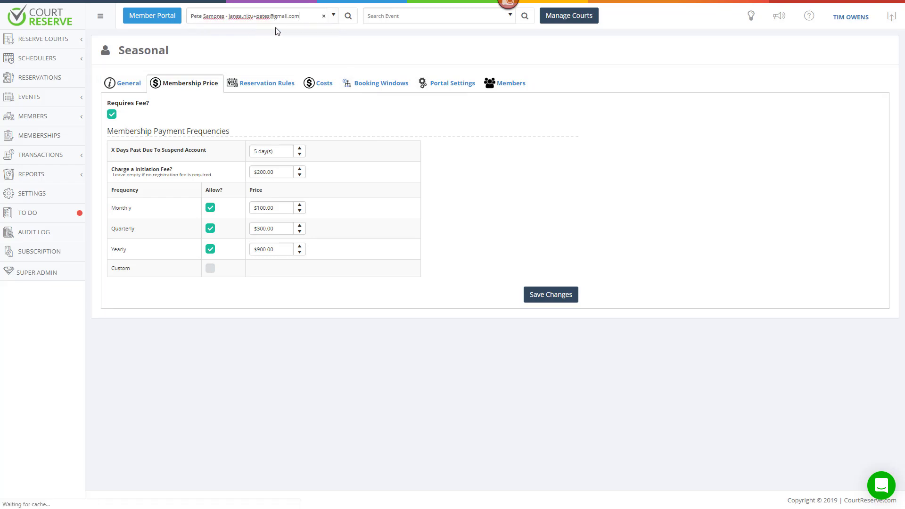
left_click(347, 18)
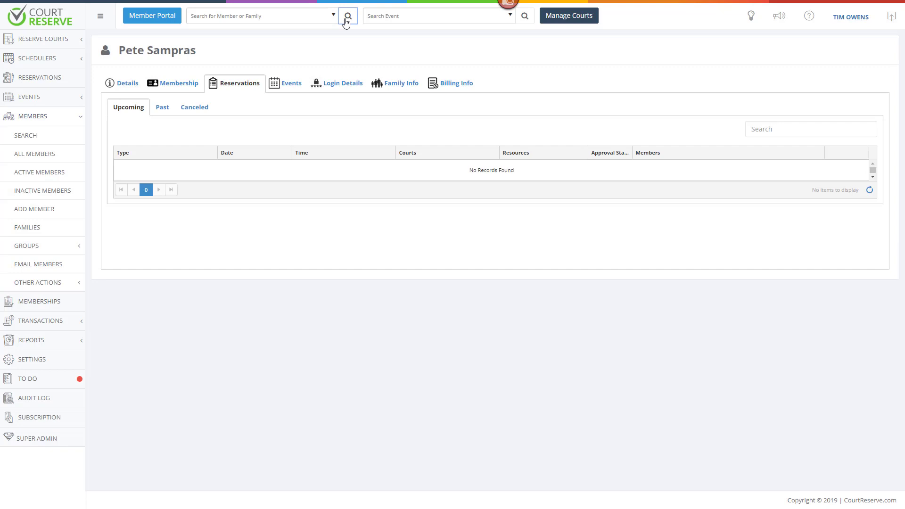
left_click(171, 84)
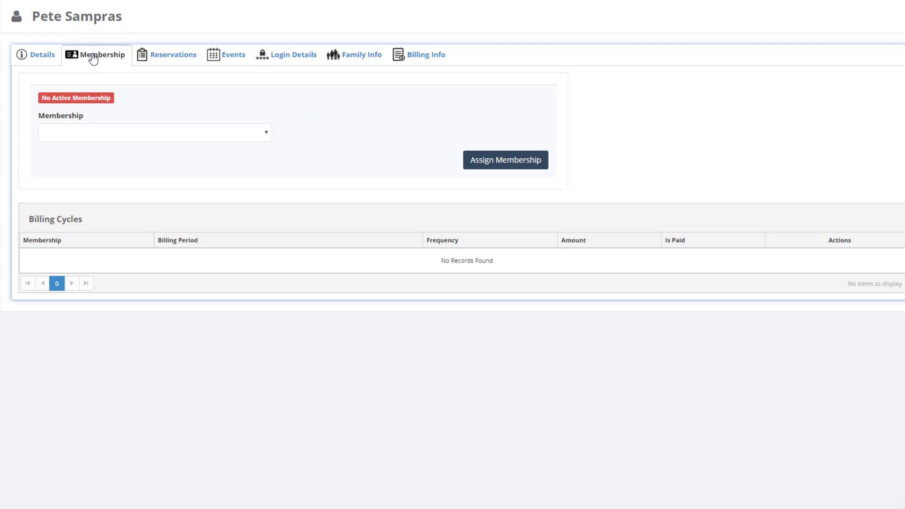
Step: Assign the Full Member plan with start date 11/1/2019 and next payment date 12/1/2019
left_click(111, 136)
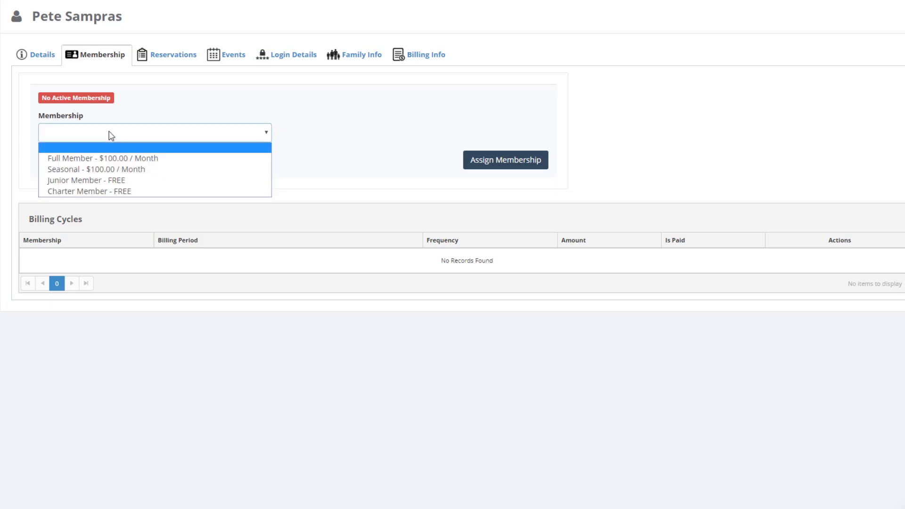
left_click(112, 158)
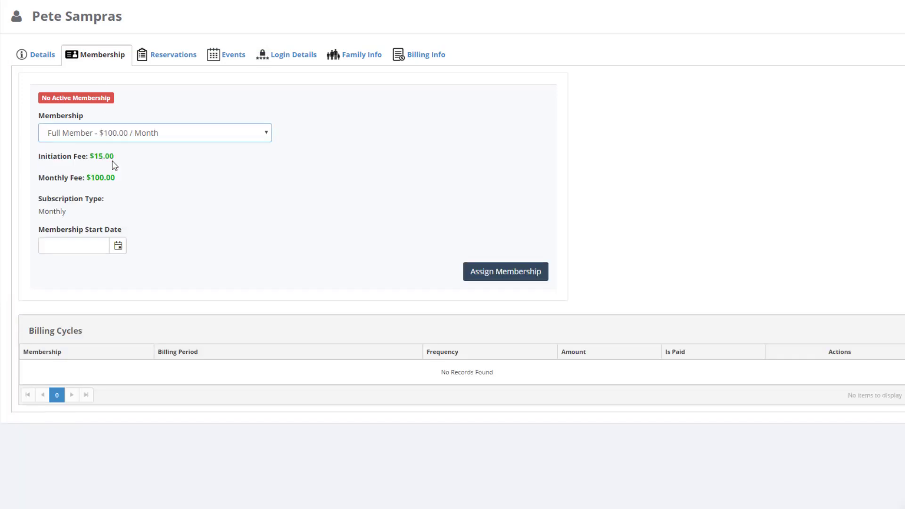
left_click(118, 246)
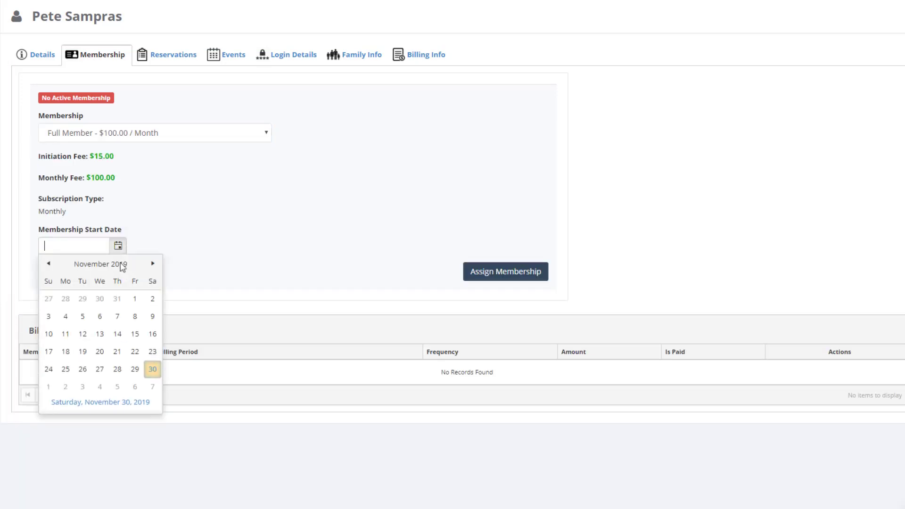
left_click(133, 298)
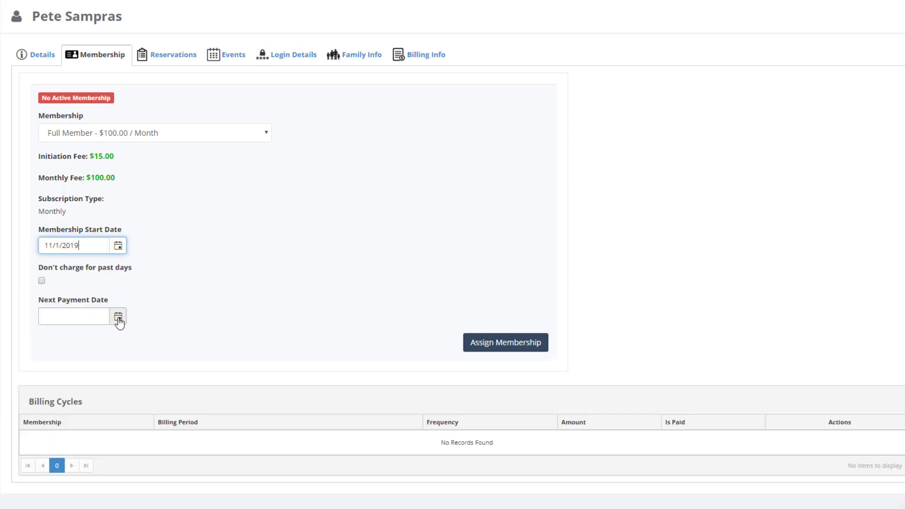
left_click(118, 319)
left_click(152, 333)
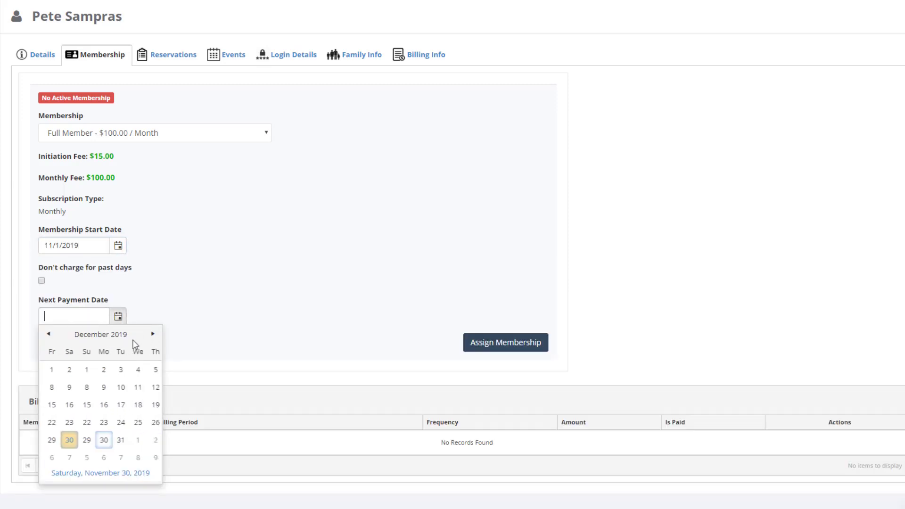
left_click(50, 371)
left_click(490, 316)
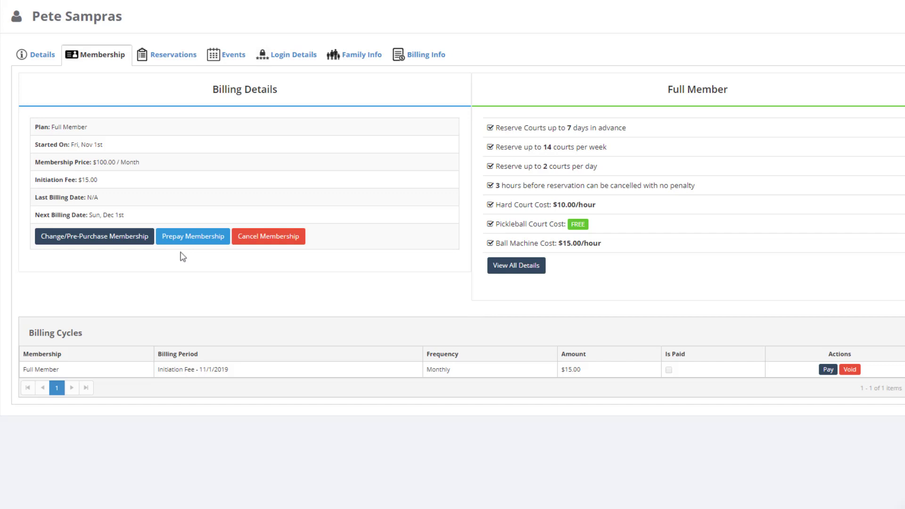
Step: Pre-purchase the Seasonal plan with Monthly subscription type through Change/Pre-Purchase Membership
left_click(94, 237)
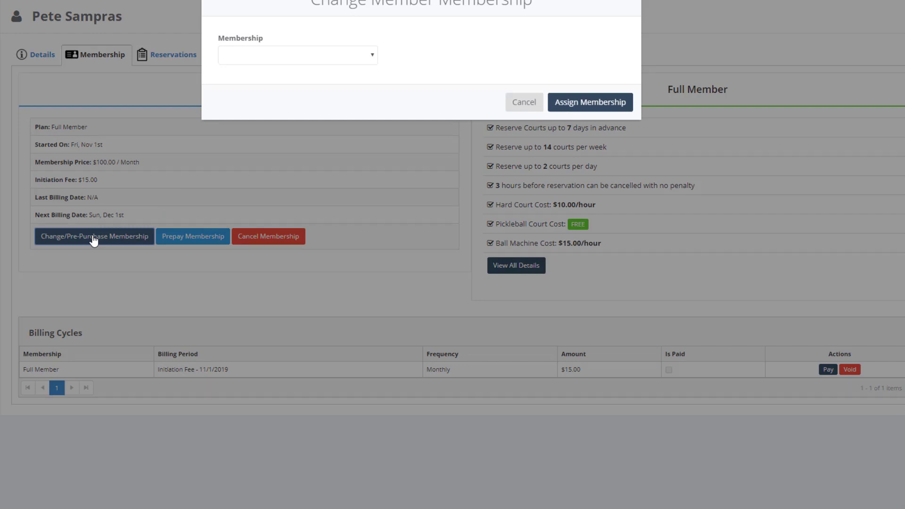
left_click(250, 56)
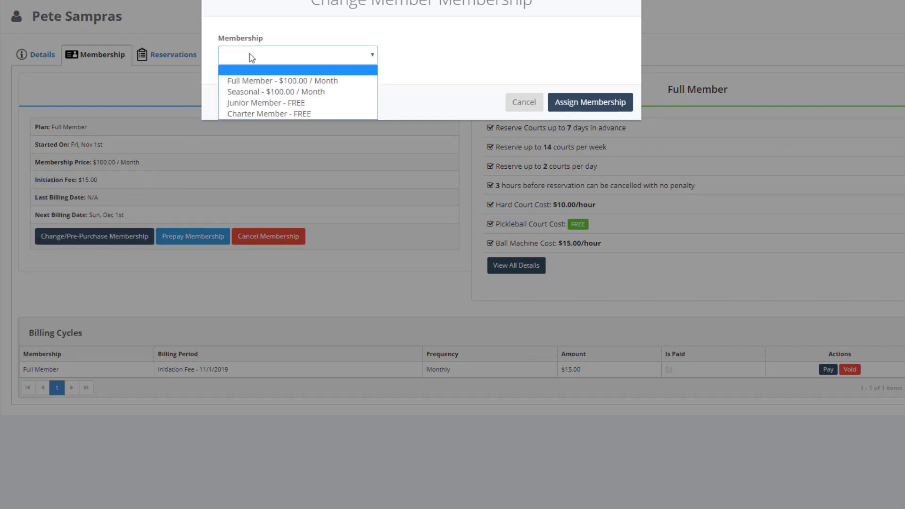
left_click(252, 93)
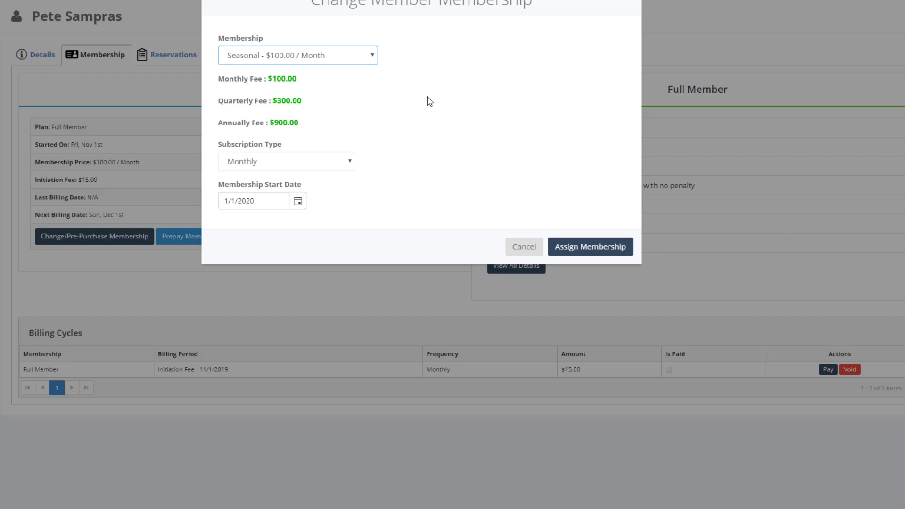
left_click(347, 165)
left_click(347, 166)
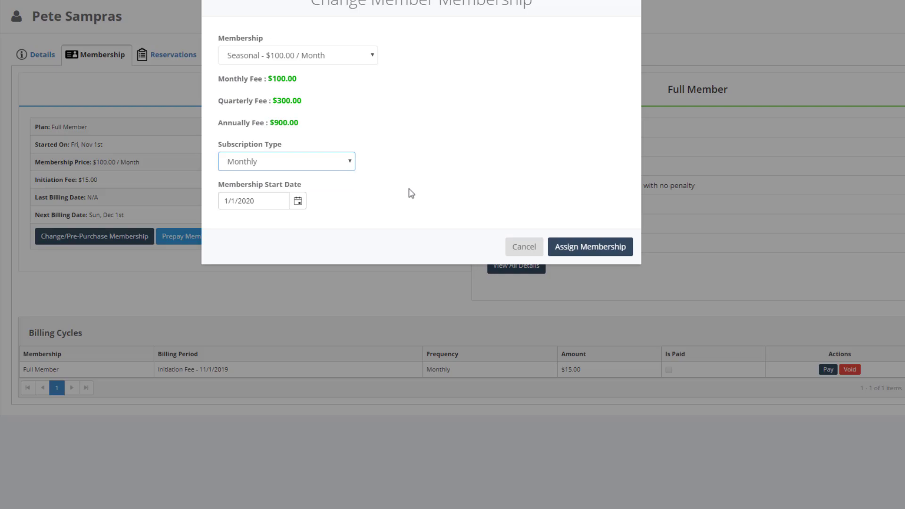
left_click(578, 253)
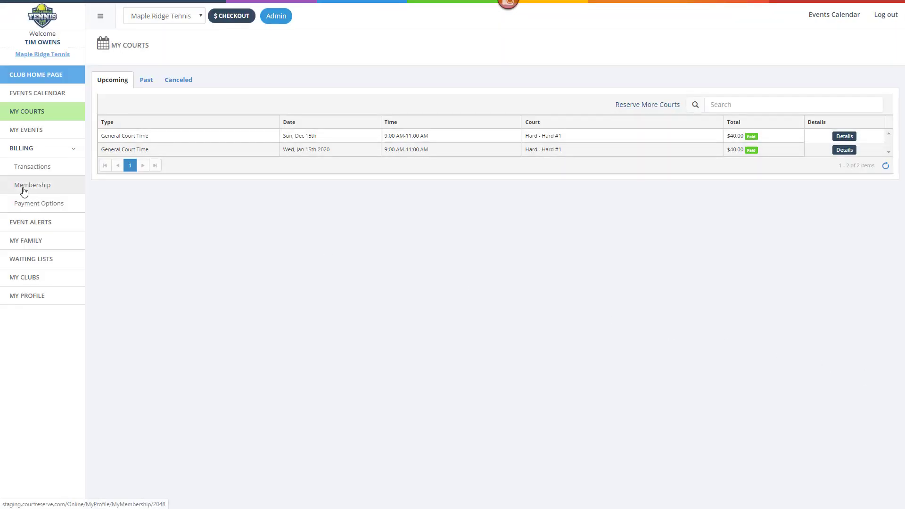
Step: Go to Billing > Membership in the portal and list the plans available for pre-purchase
left_click(24, 191)
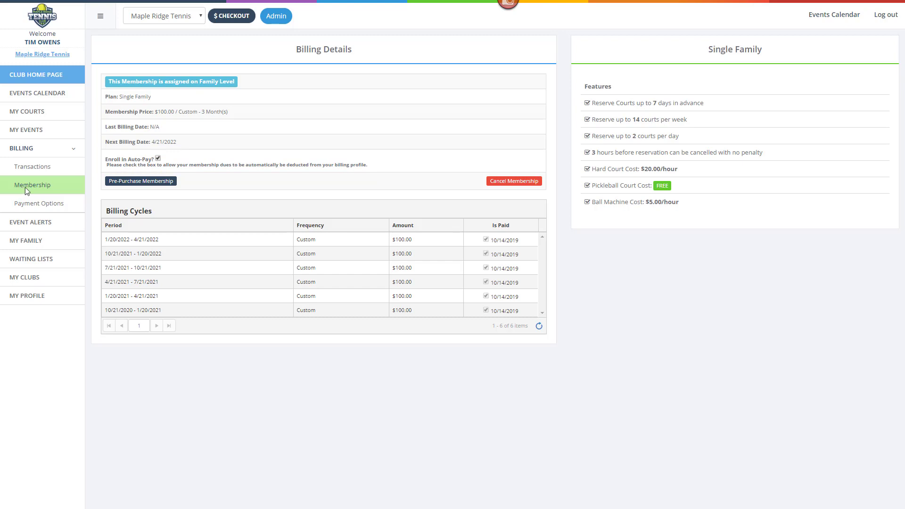
left_click(136, 183)
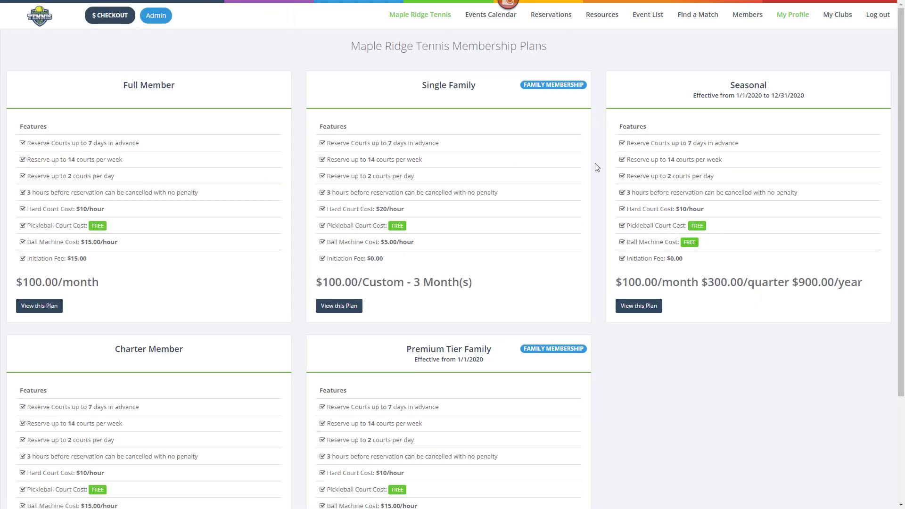
Step: View the Seasonal plan's details and pre-purchase it on the Monthly subscription type
left_click(650, 308)
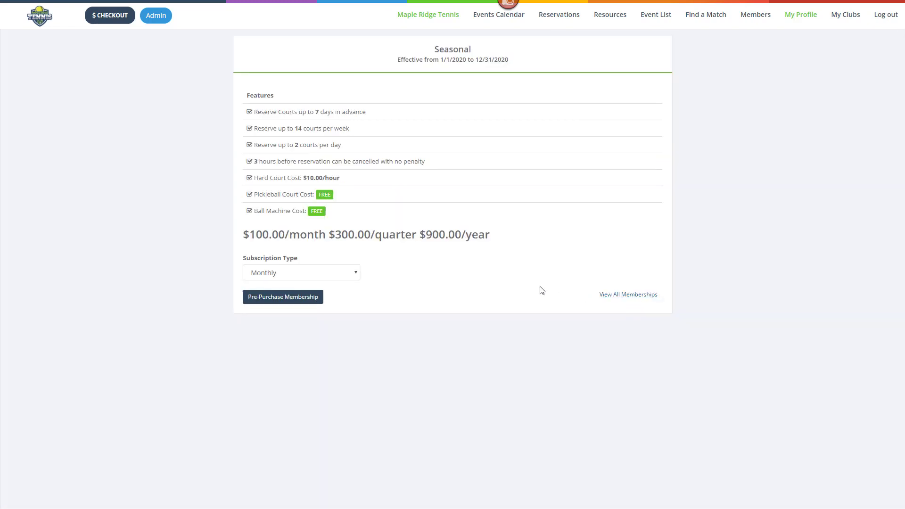
left_click(304, 300)
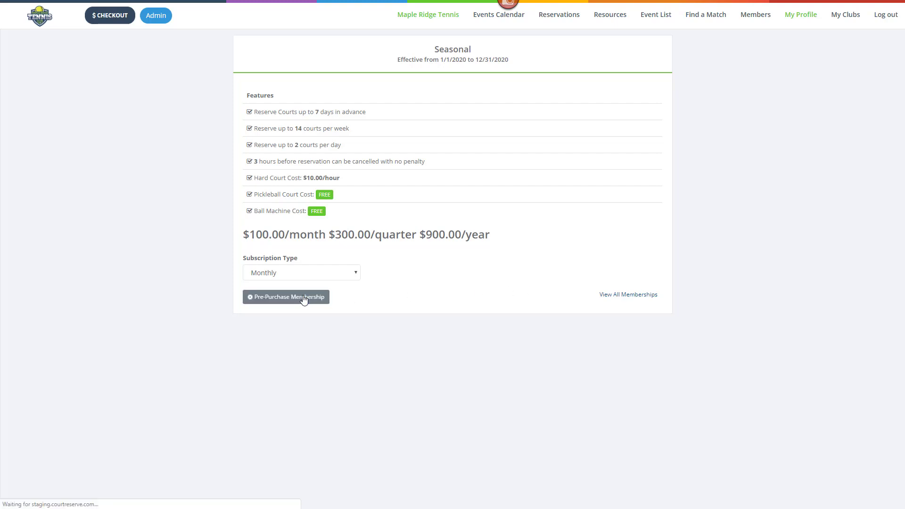